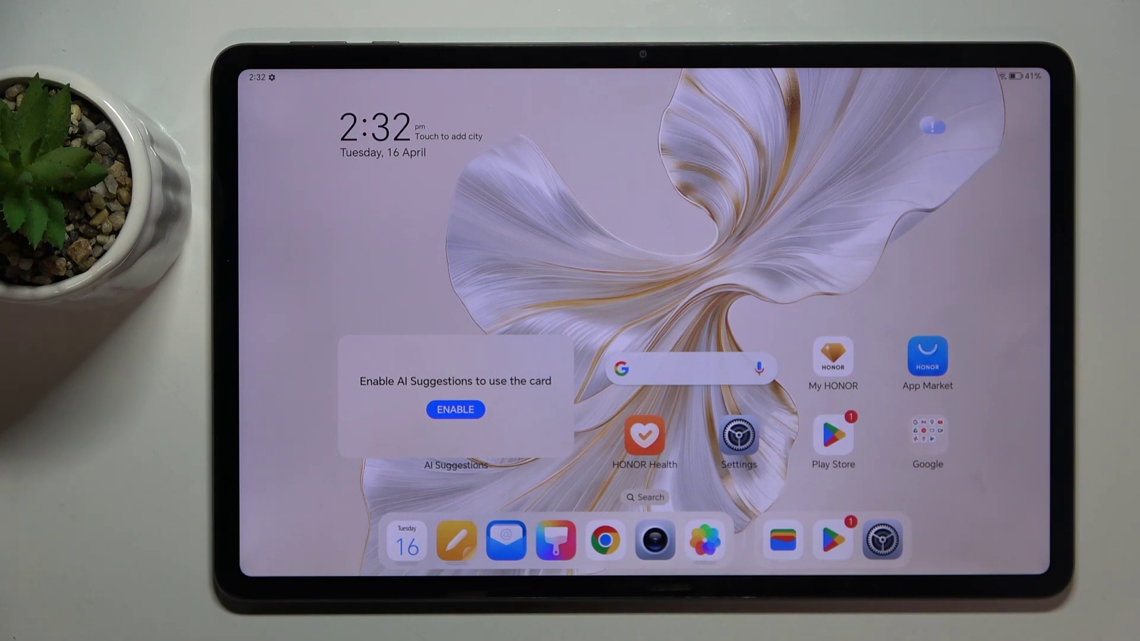
# - Search the Play Store for 'dolby' and open the Dolby On: Record Audio & Music details page
pyautogui.click(832, 539)
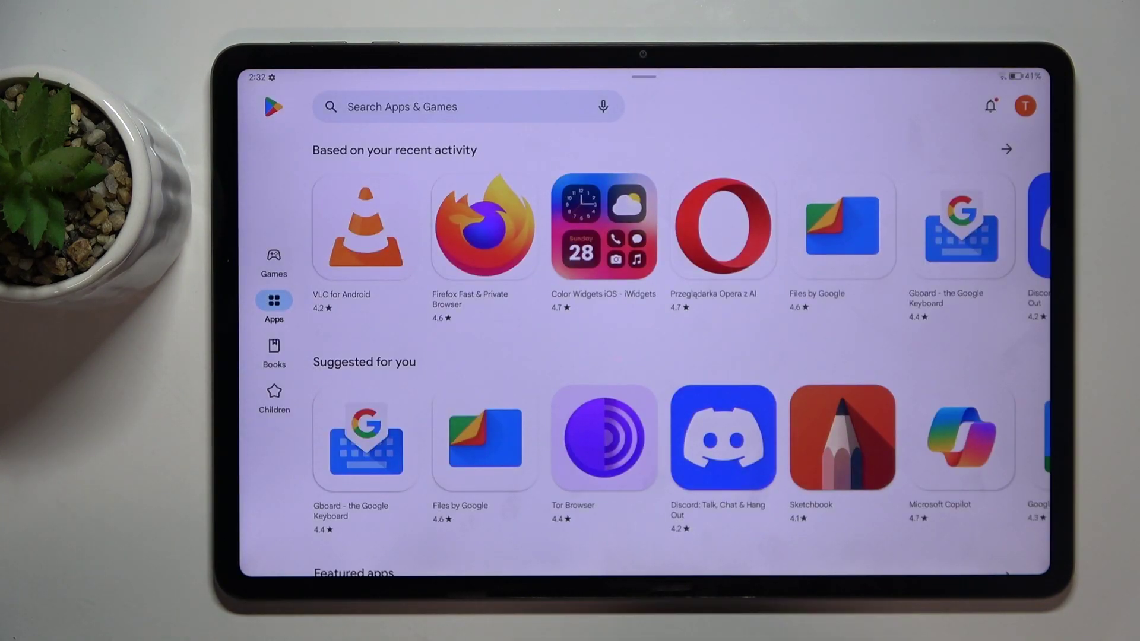
pyautogui.click(467, 107)
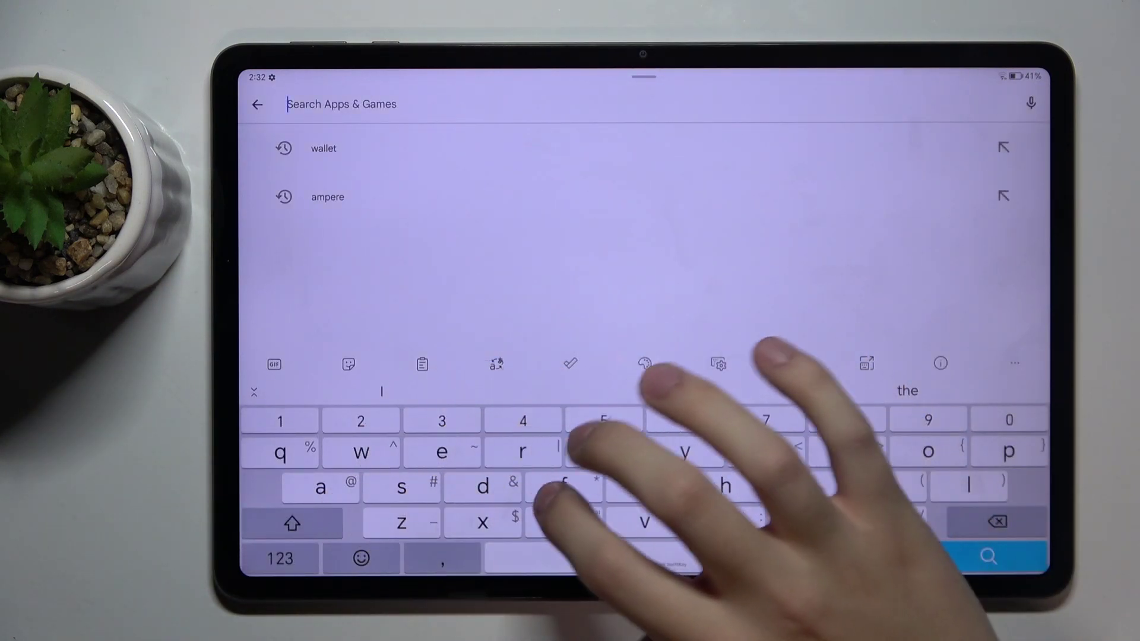
pyautogui.click(482, 485)
pyautogui.click(928, 452)
pyautogui.click(967, 486)
pyautogui.click(724, 521)
pyautogui.click(685, 452)
pyautogui.click(331, 197)
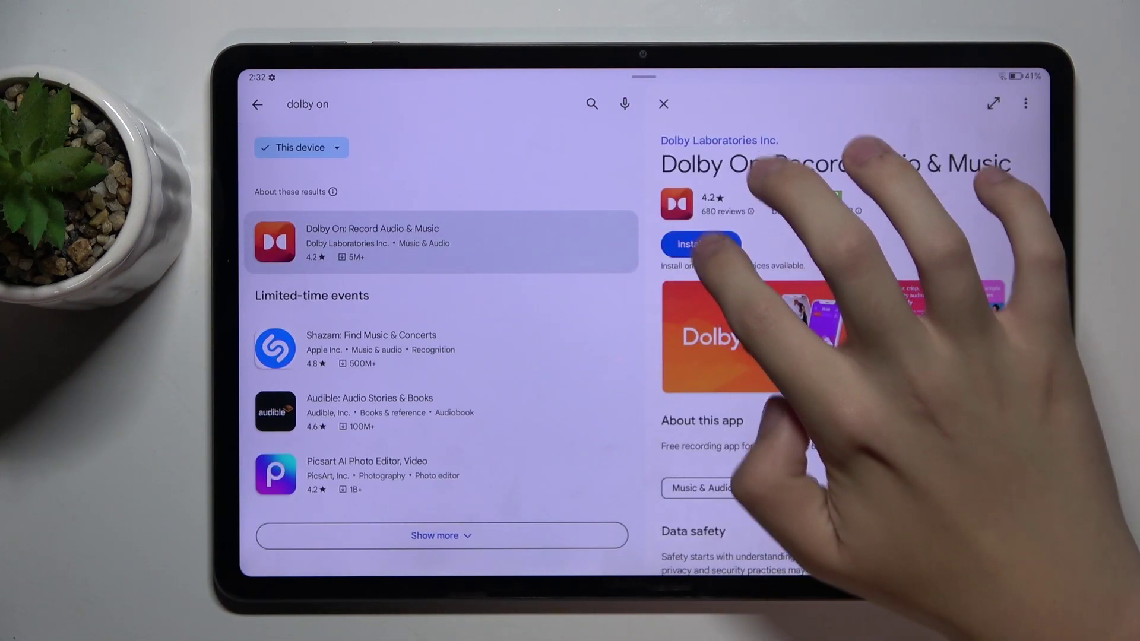
# - Install and launch Dolby On, skipping the intro video, email sign-up and data collection prompts
pyautogui.click(699, 245)
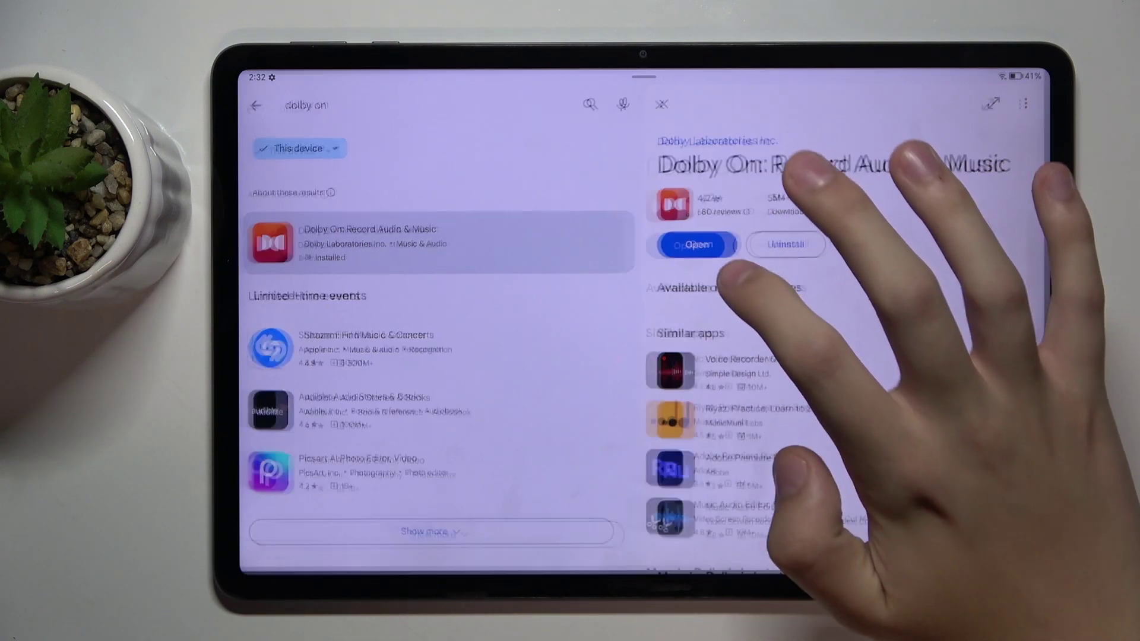
pyautogui.click(700, 243)
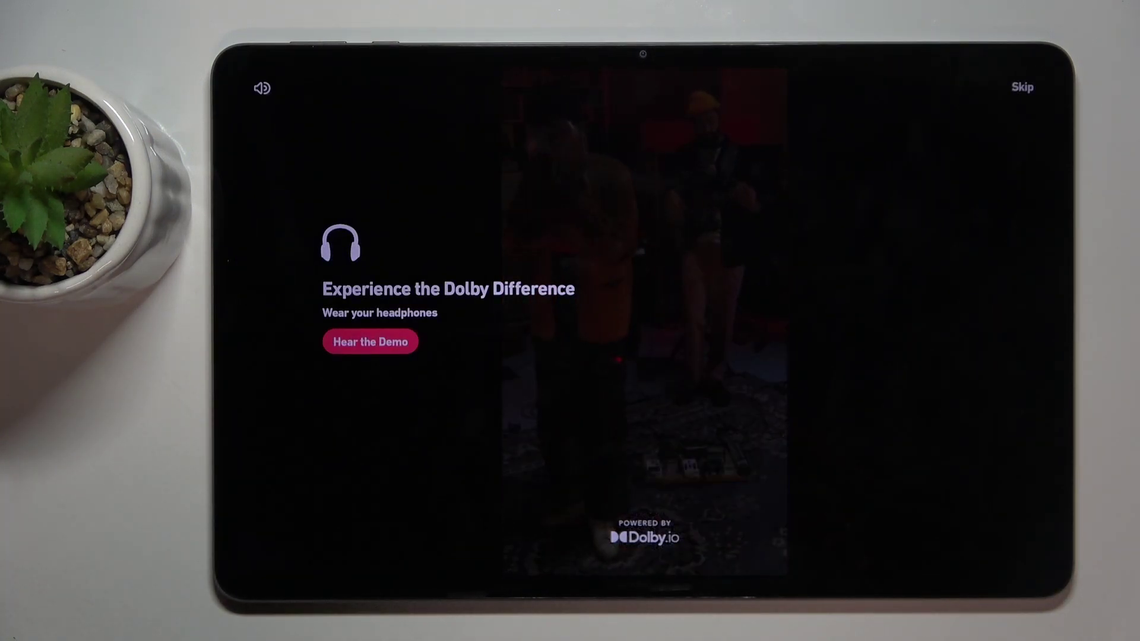
pyautogui.click(1022, 86)
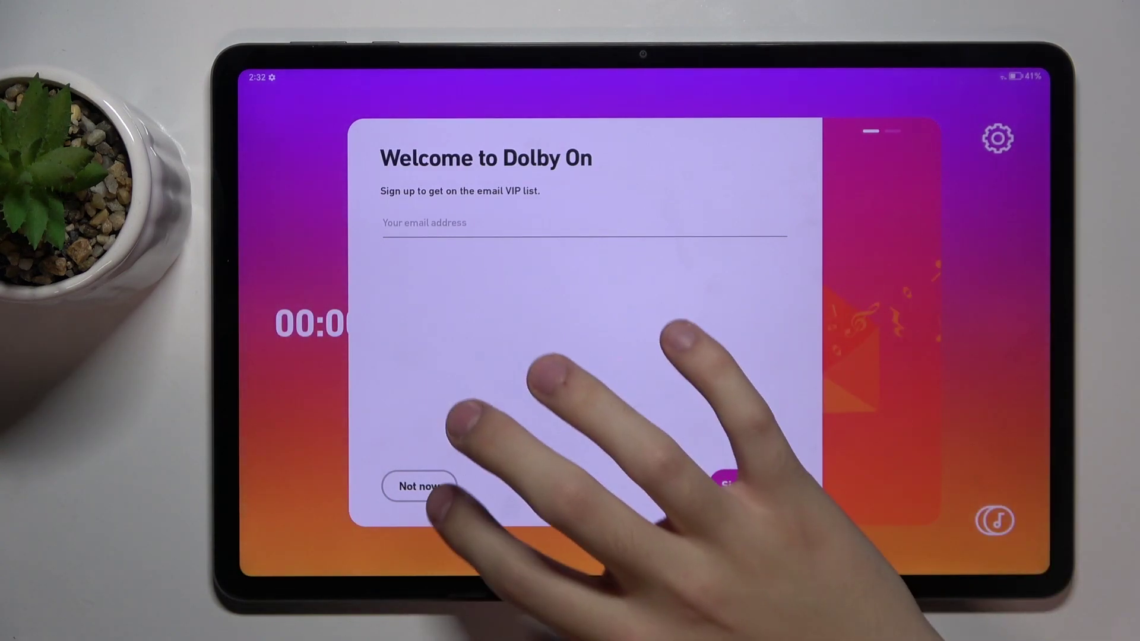
pyautogui.click(419, 486)
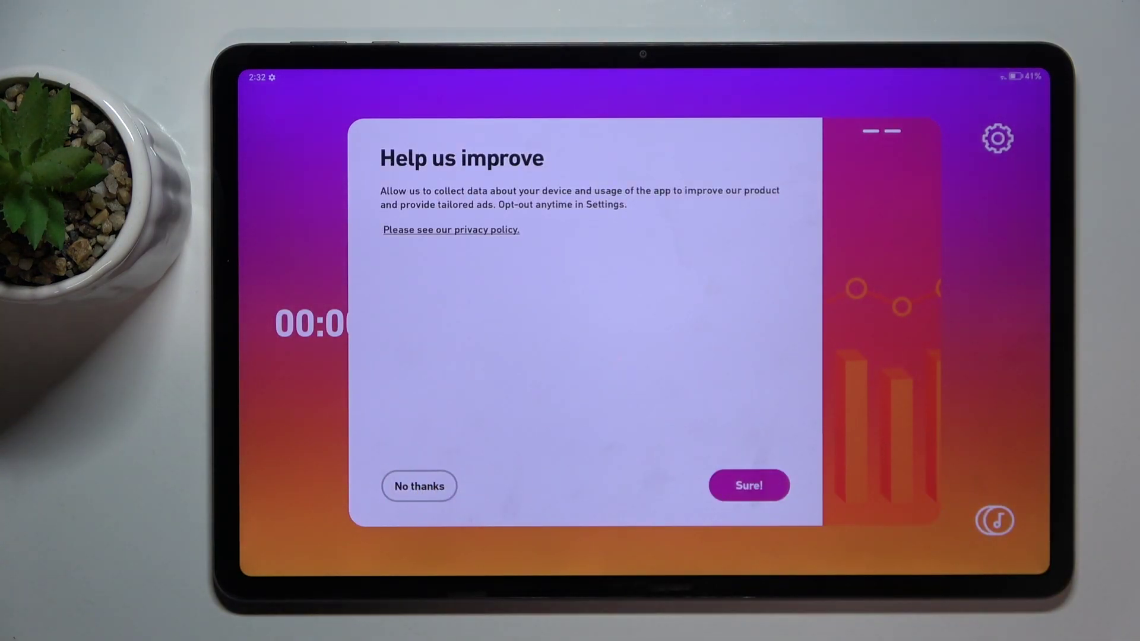
pyautogui.click(419, 485)
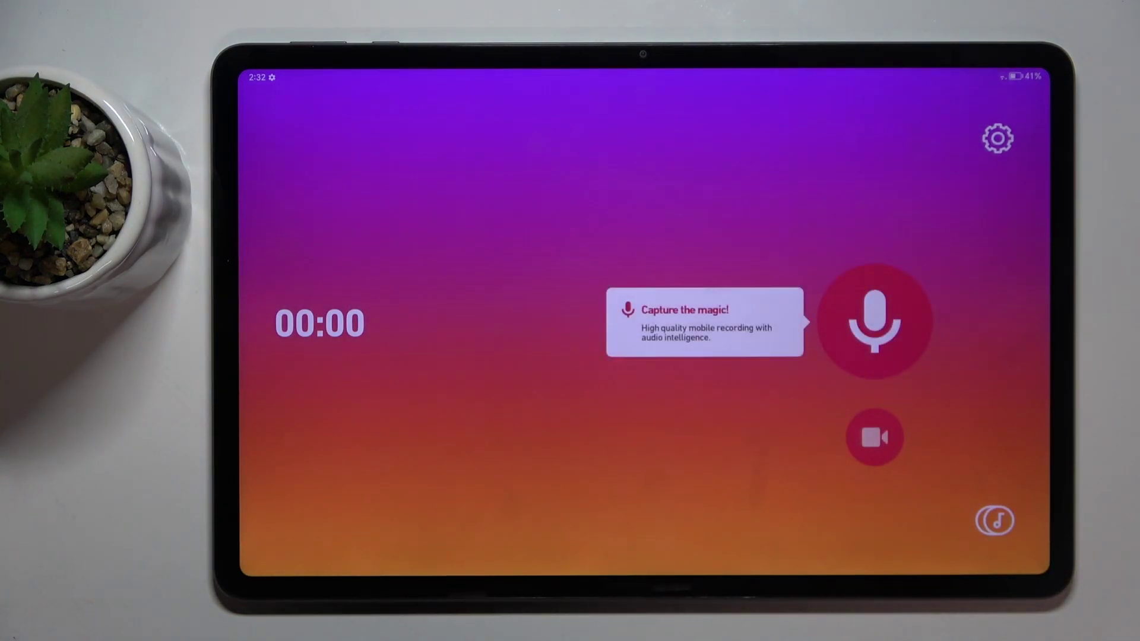